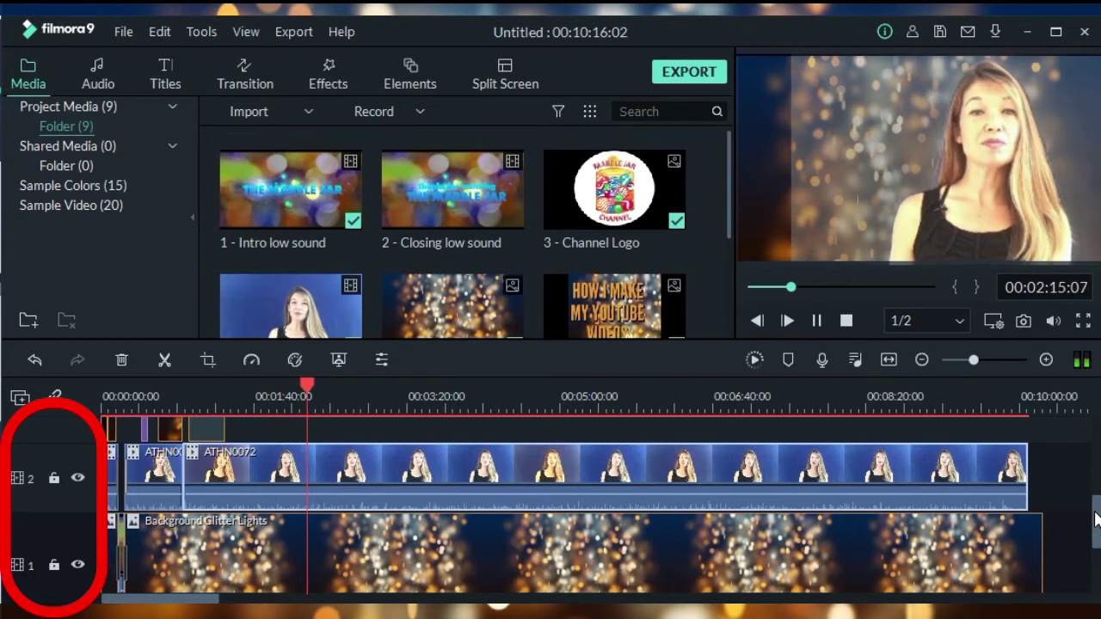
Examine the timeline tracks of the finished project and look through the Media, Audio, Titles and Transition libraries
mouse_move(1096, 539)
mouse_down()
mouse_move(1096, 560)
mouse_move(1096, 543)
mouse_up()
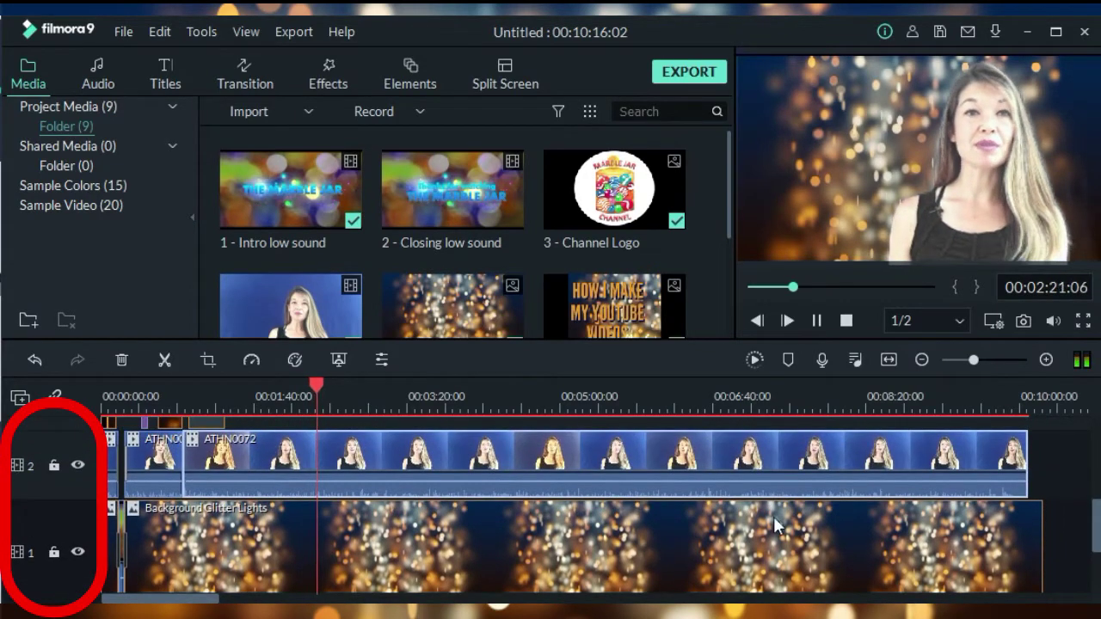
click(370, 543)
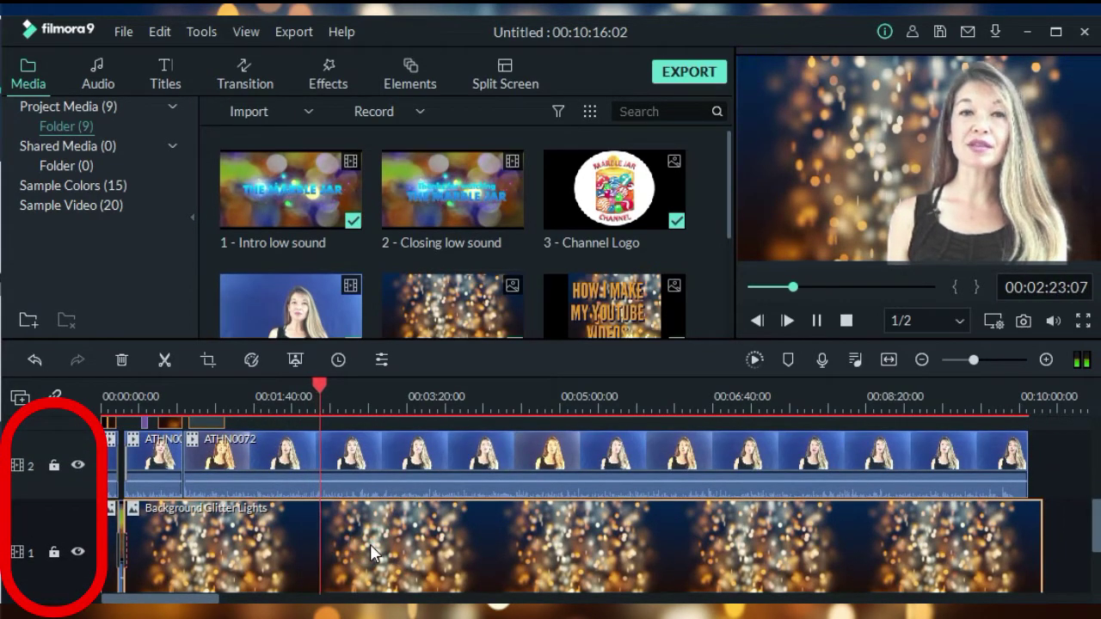
drag(1094, 543, 1094, 515)
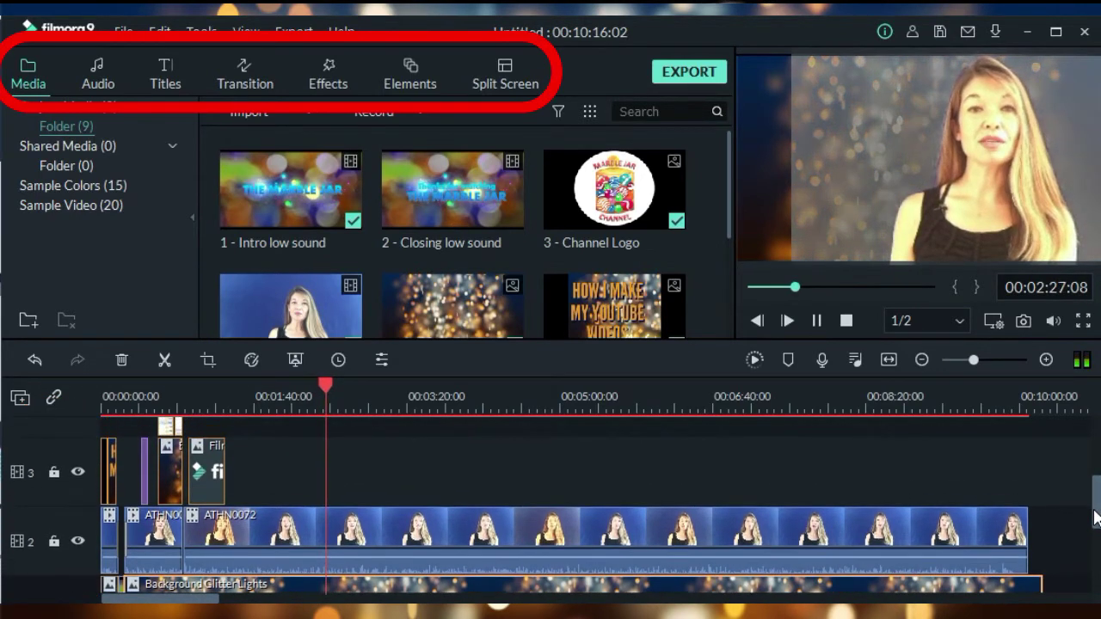
click(36, 86)
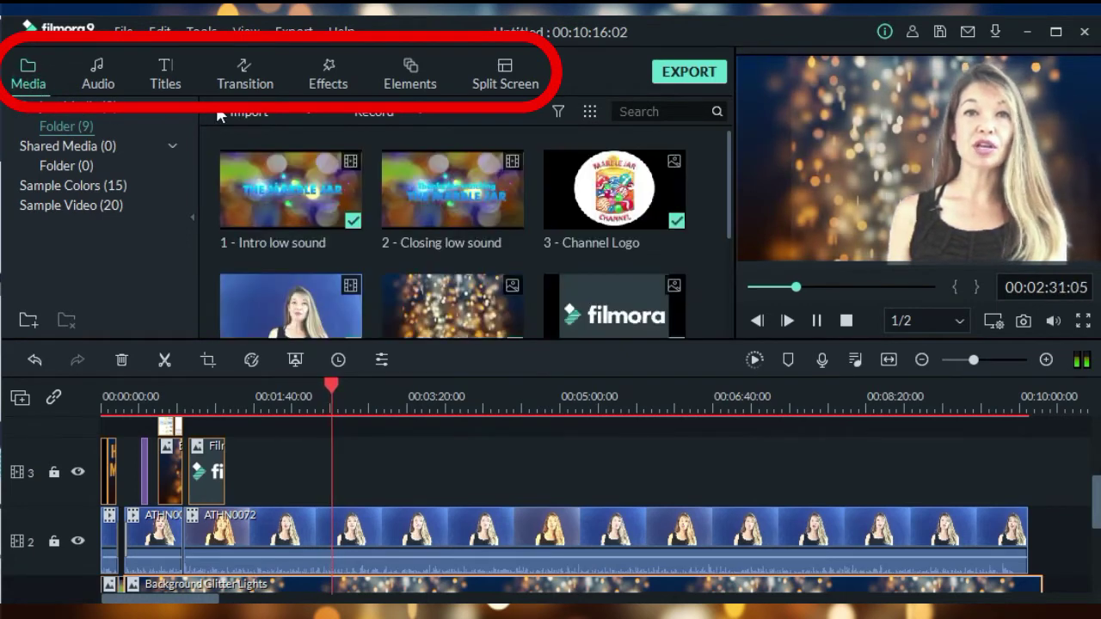
click(85, 69)
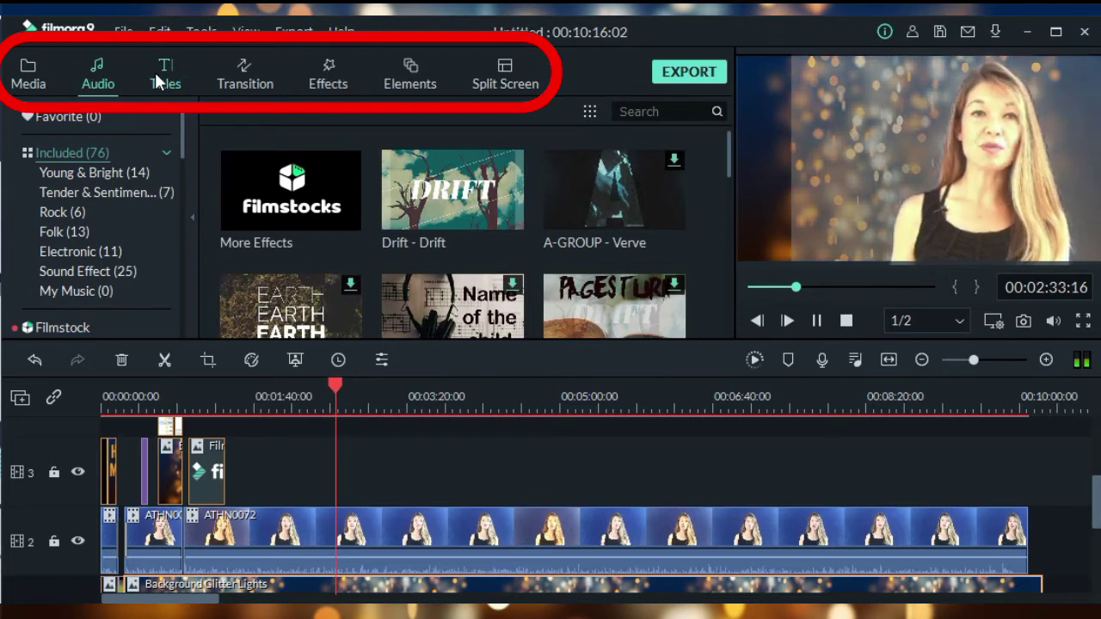
click(157, 74)
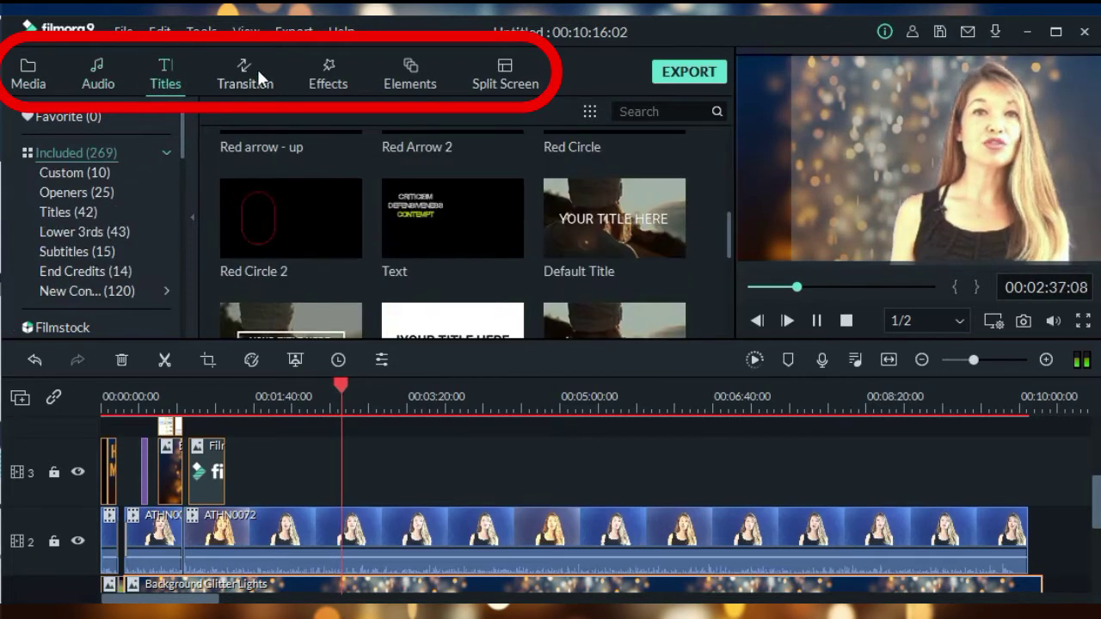
click(259, 71)
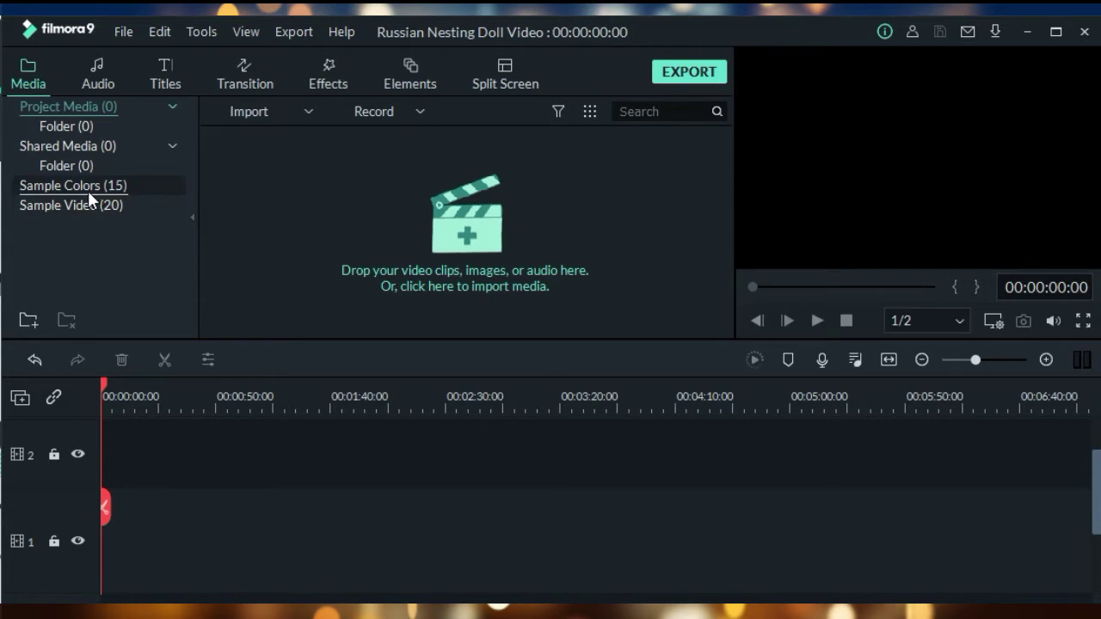
Look through the sample colors available as backgrounds and return to the project media
click(89, 190)
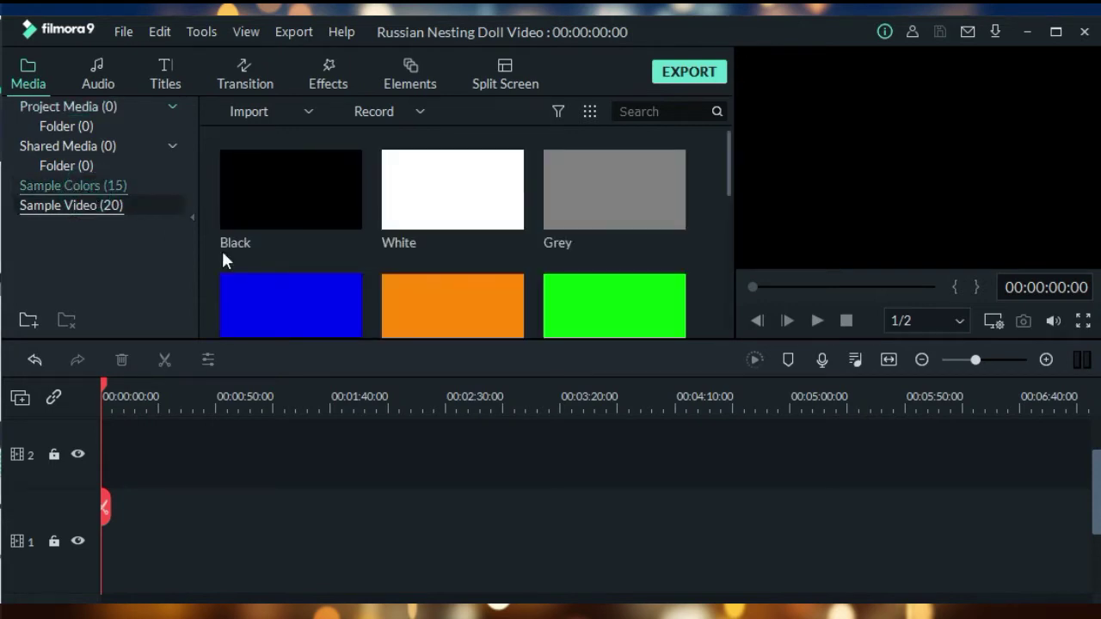
scroll(248, 271, down, 5)
scroll(248, 271, up, 5)
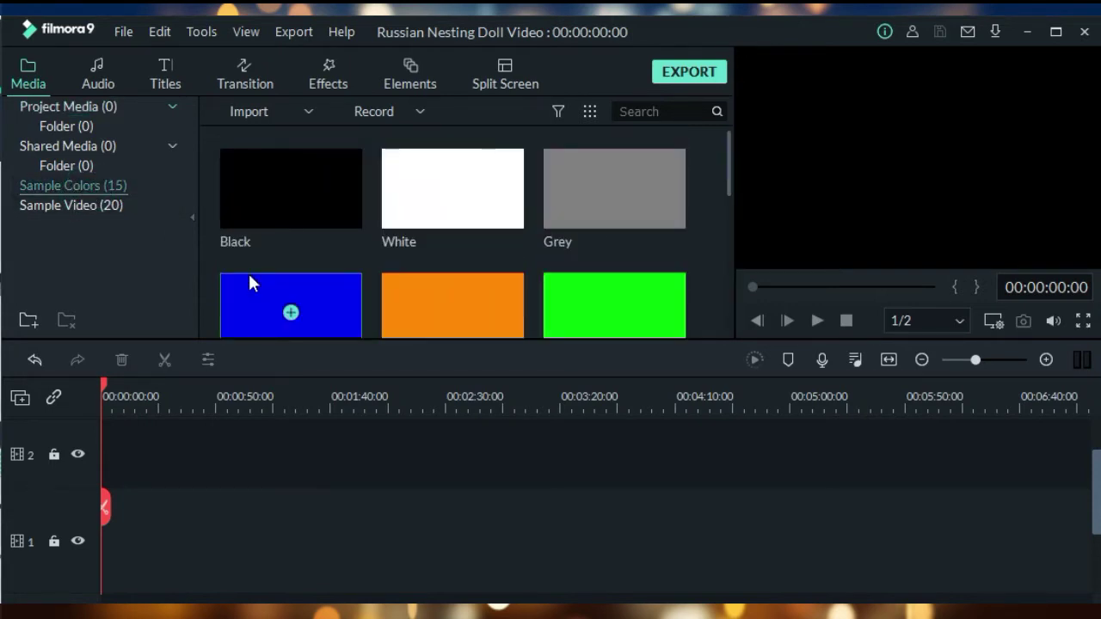
click(67, 113)
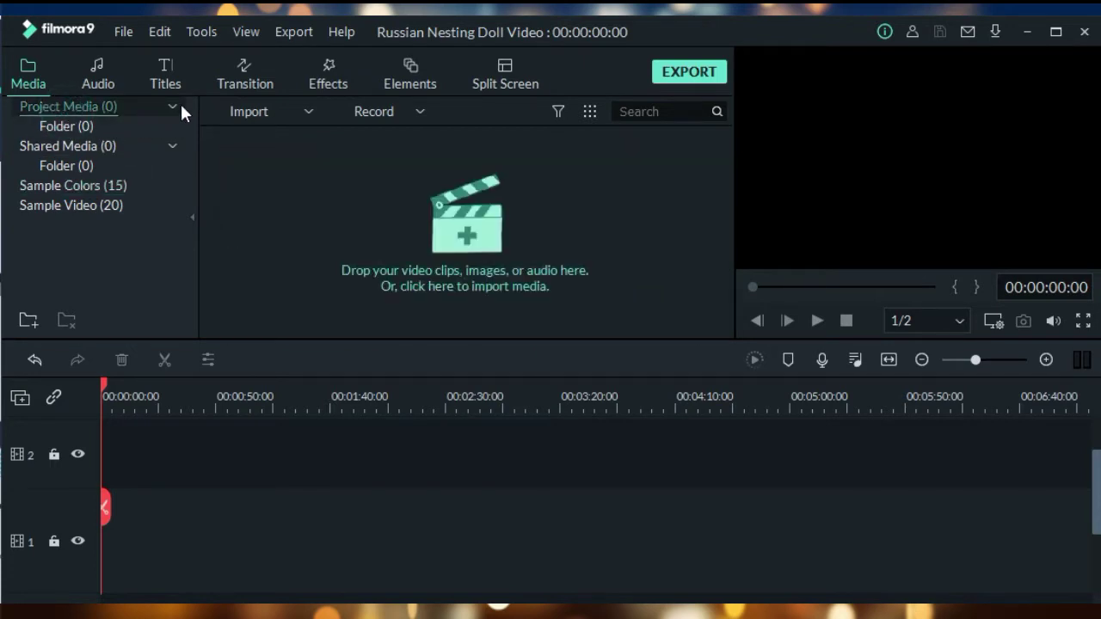
Import Background Glitter Lights.png and place it at the start of video track 1
click(234, 113)
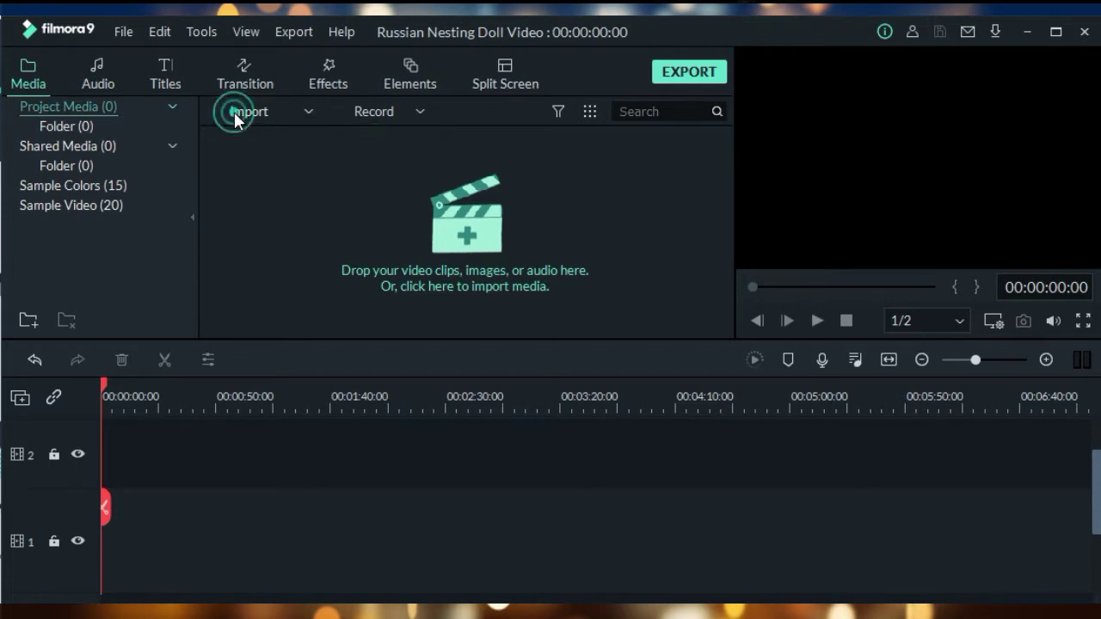
click(245, 139)
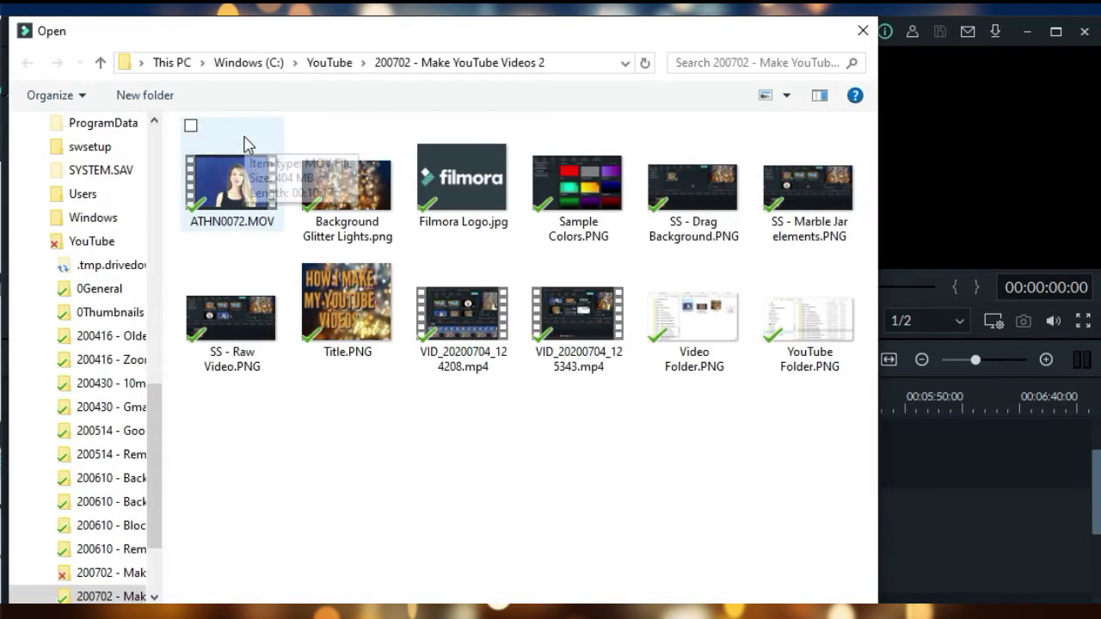
double_click(341, 183)
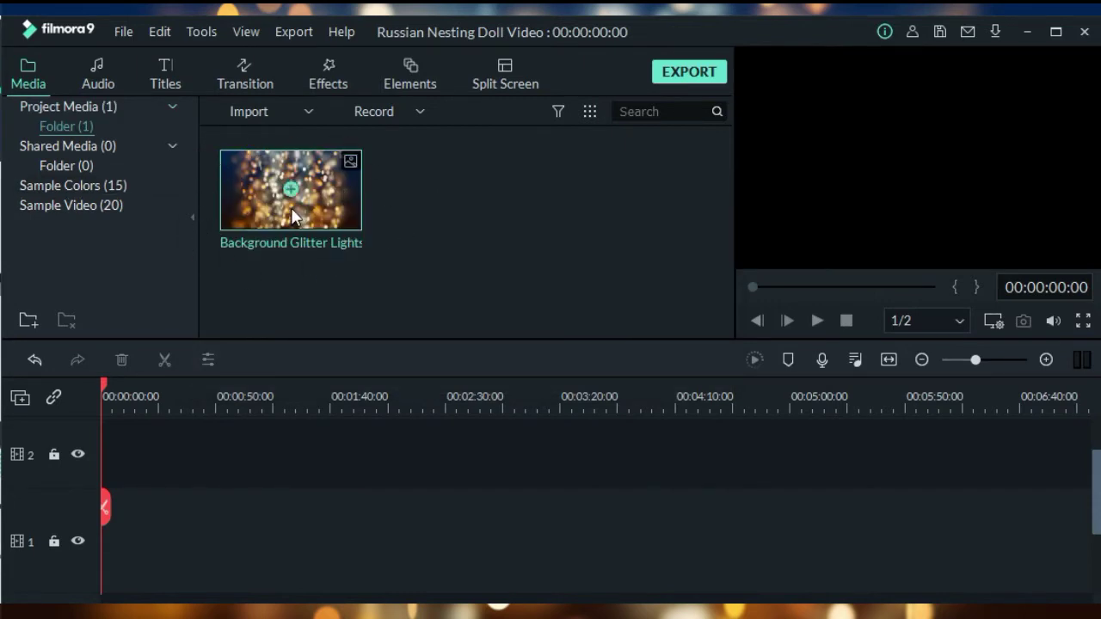
drag(217, 438, 175, 551)
Import ATHN0072.MOV and place it at the start of video track 2, above the background image
click(242, 120)
click(241, 133)
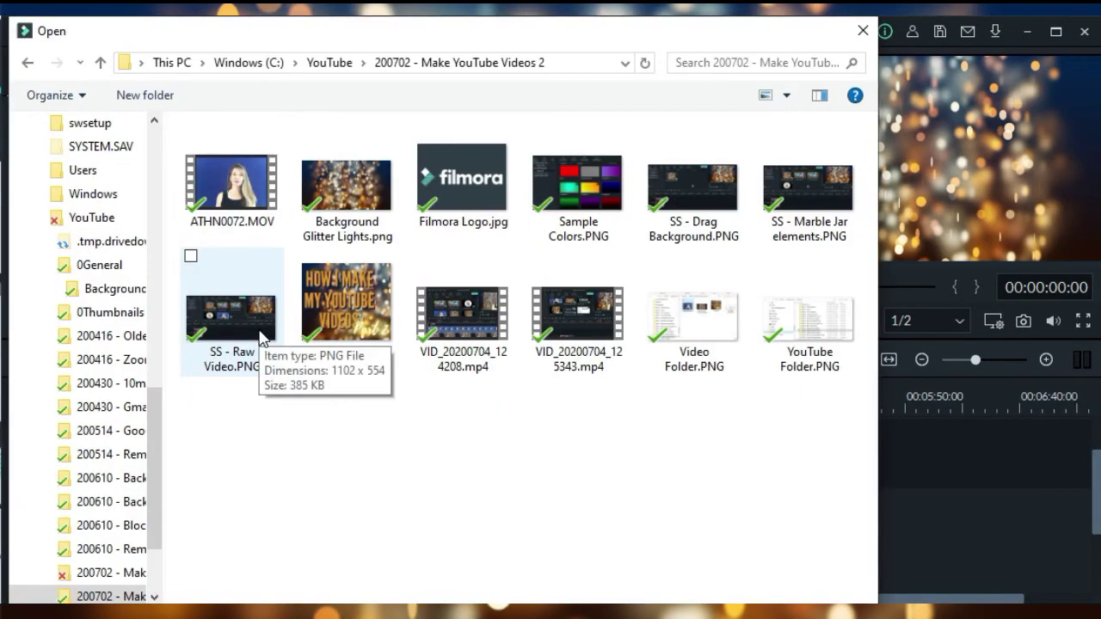
click(242, 205)
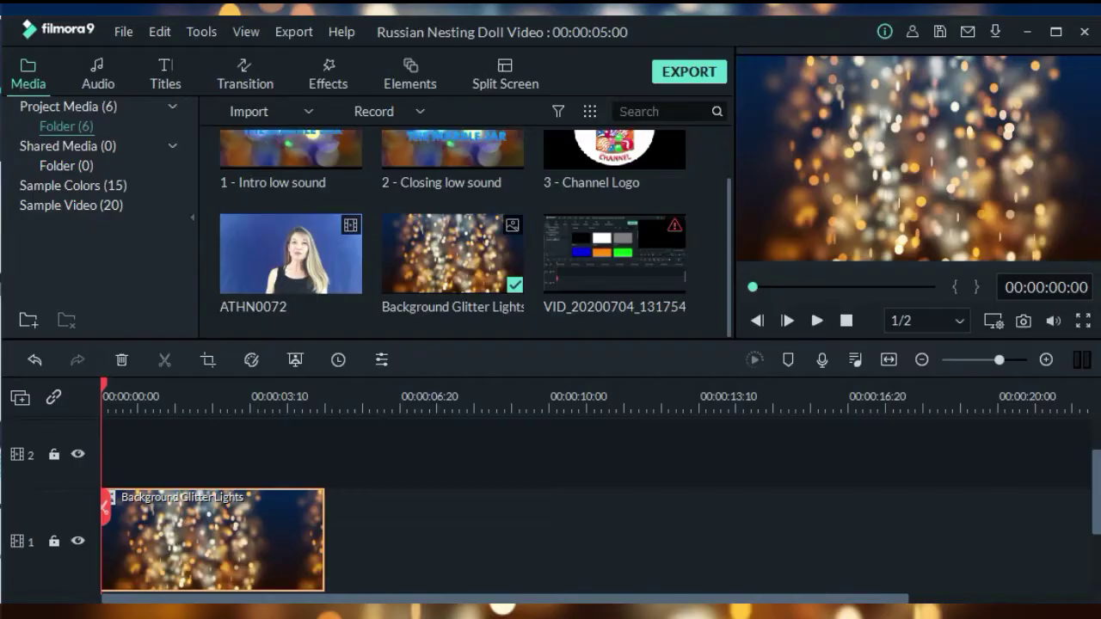
drag(249, 277, 104, 453)
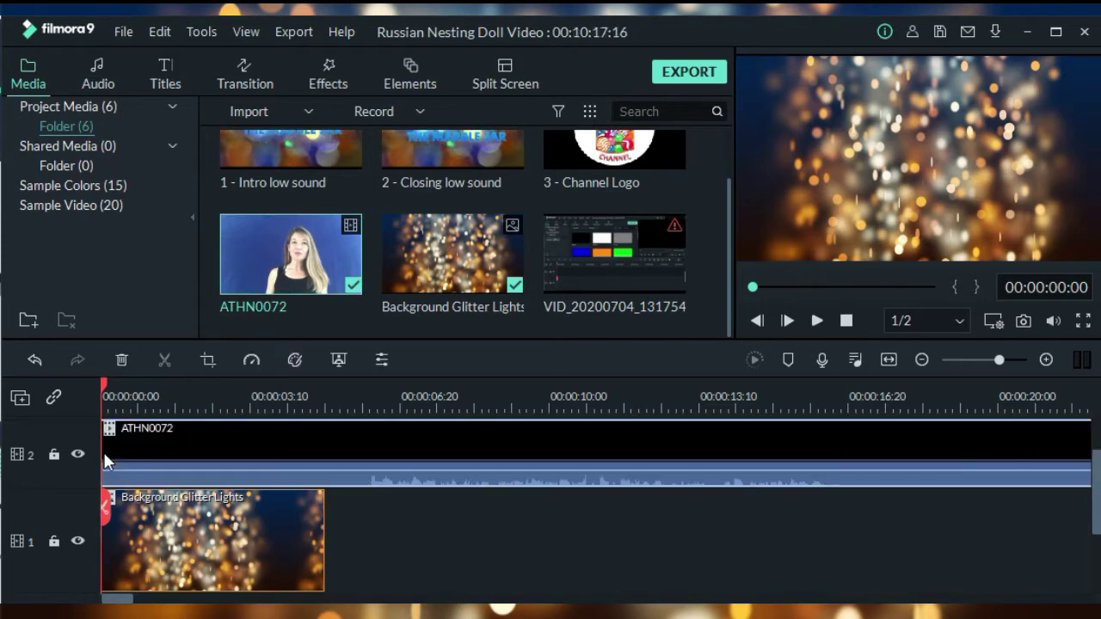
Fit the whole project in the timeline and extend the glitter lights background to the end of the ATHN0072 clip
click(891, 362)
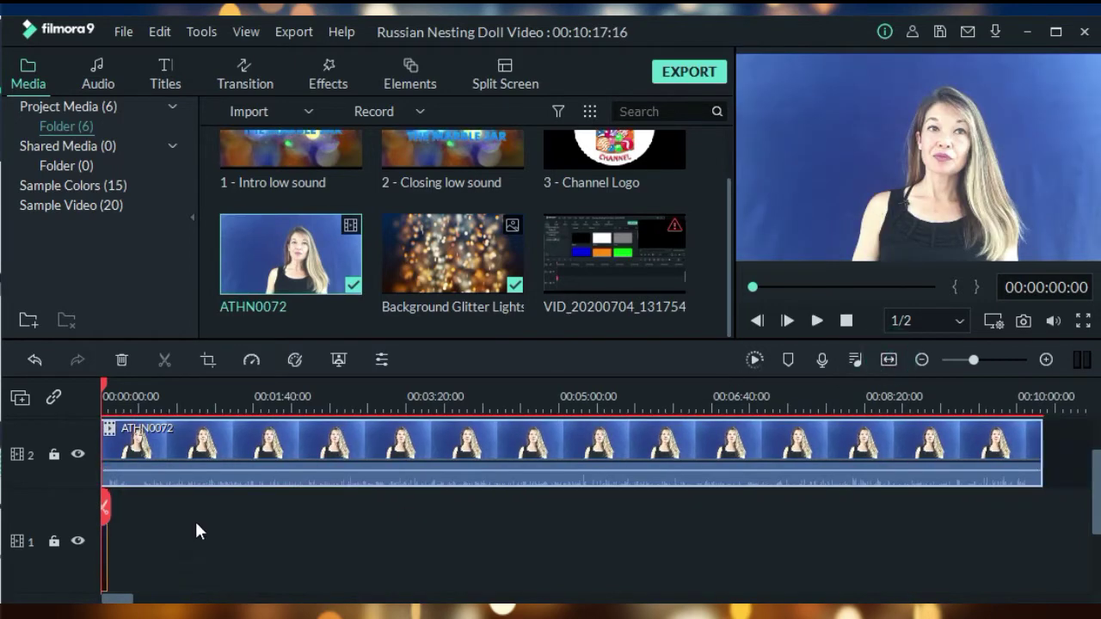
click(105, 559)
drag(106, 560, 1042, 488)
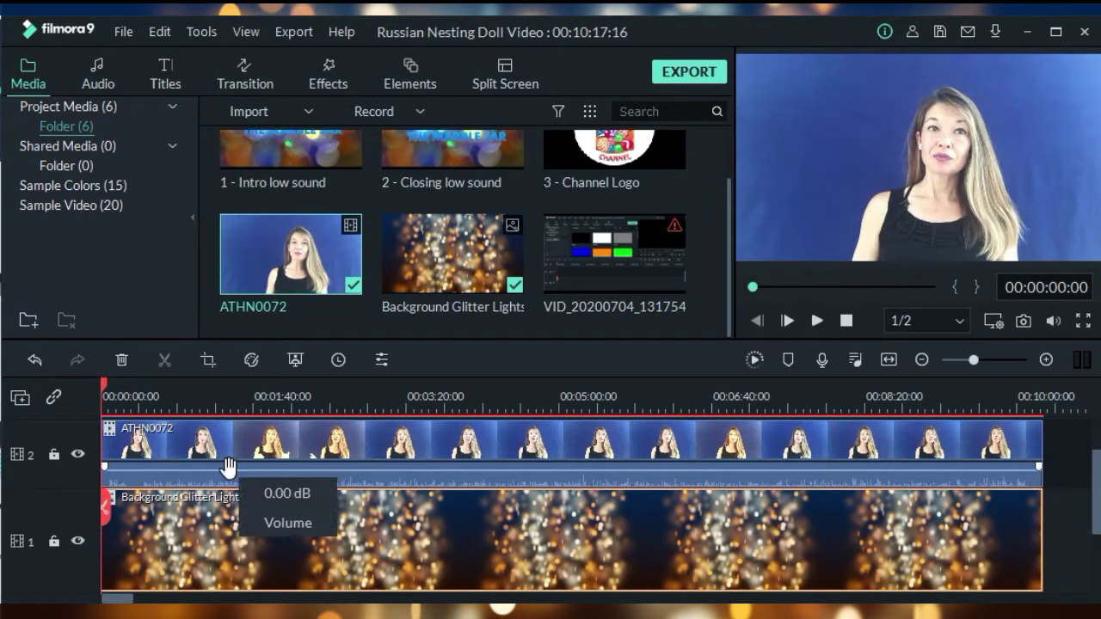
Enable Chroma Key on the ATHN0072 clip, using the blue backdrop sampled from the preview as the key color
double_click(153, 446)
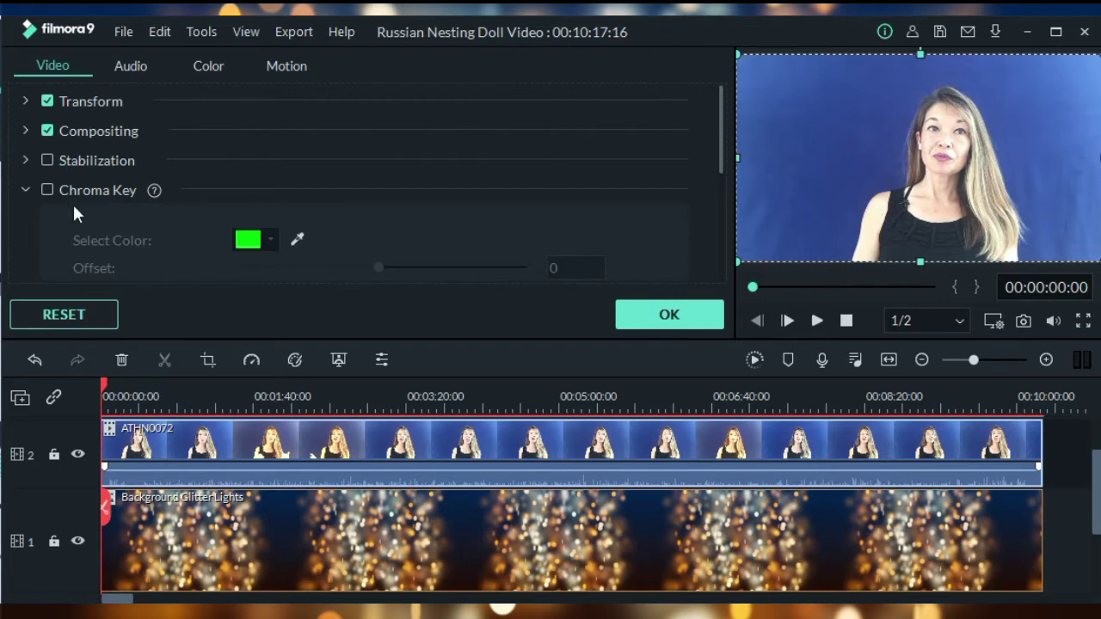
click(47, 190)
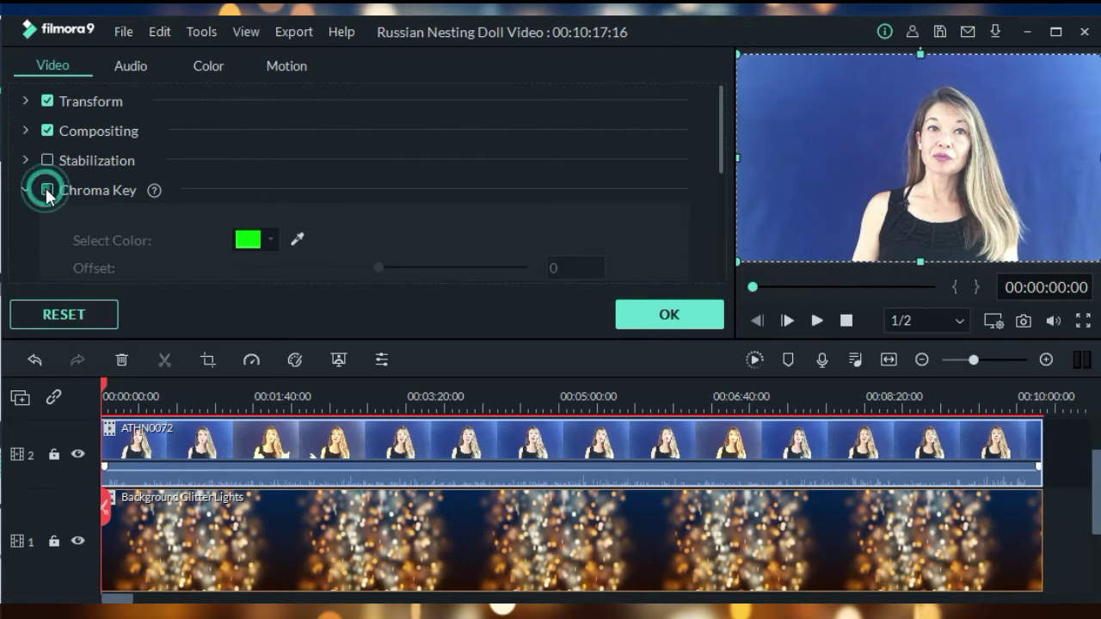
scroll(289, 186, down, 1)
click(296, 206)
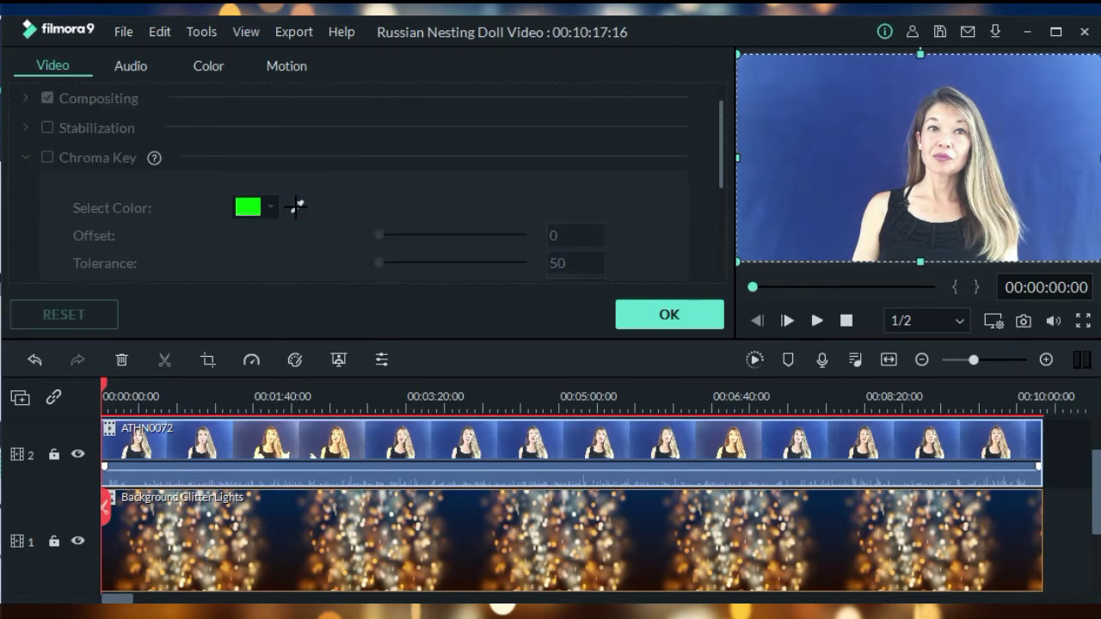
click(856, 144)
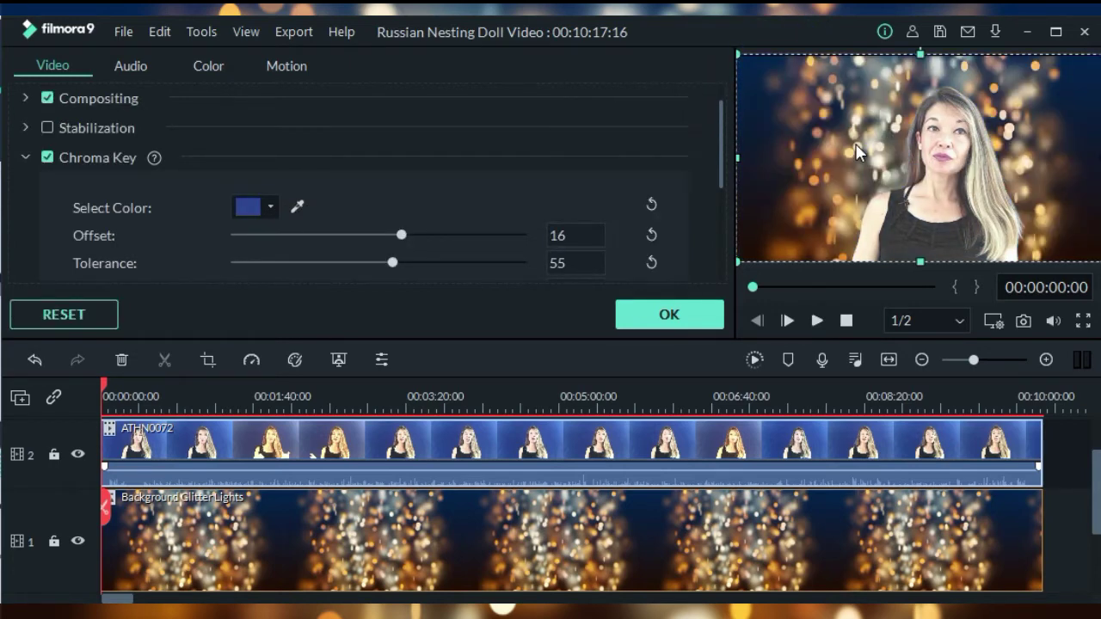
click(690, 308)
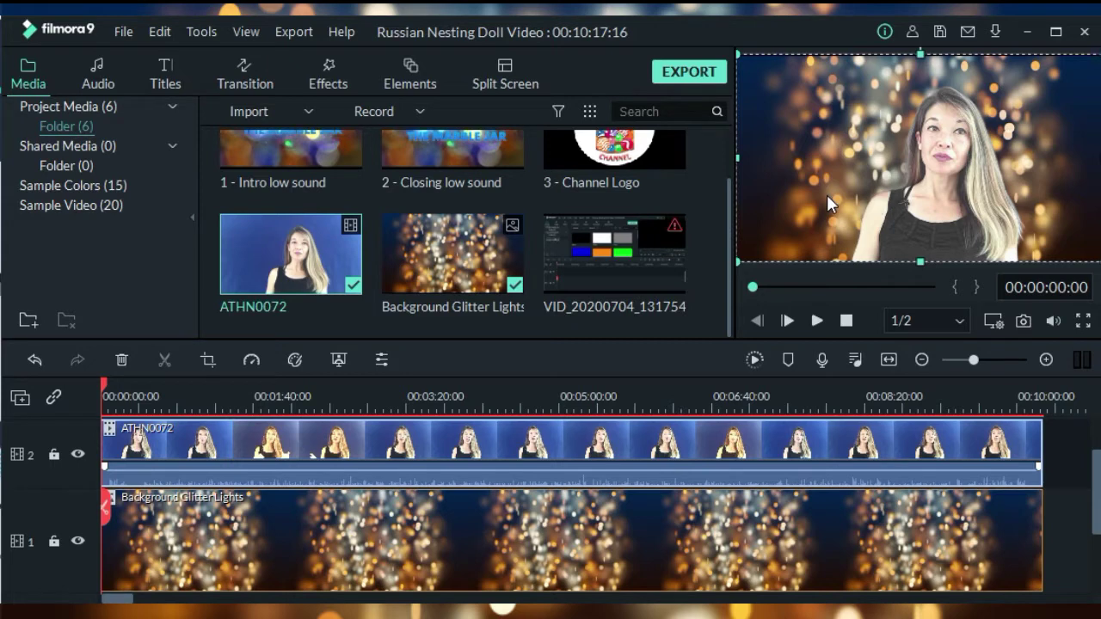
Split the video and background clips at 00:01:03:27 and delete the short section after the cut
drag(1098, 508, 1093, 472)
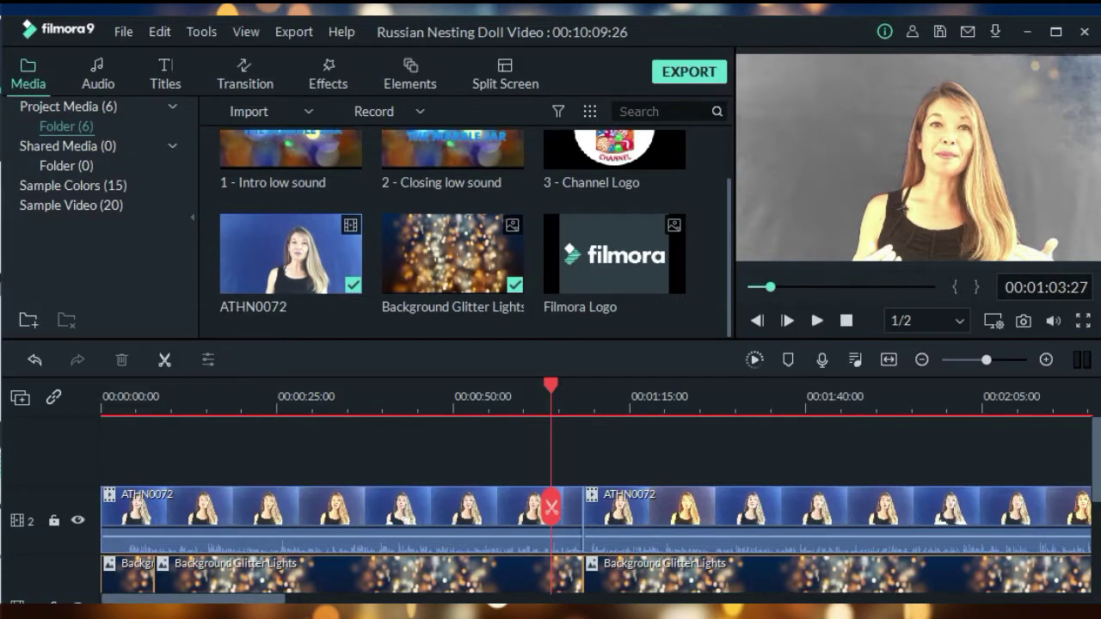
click(163, 361)
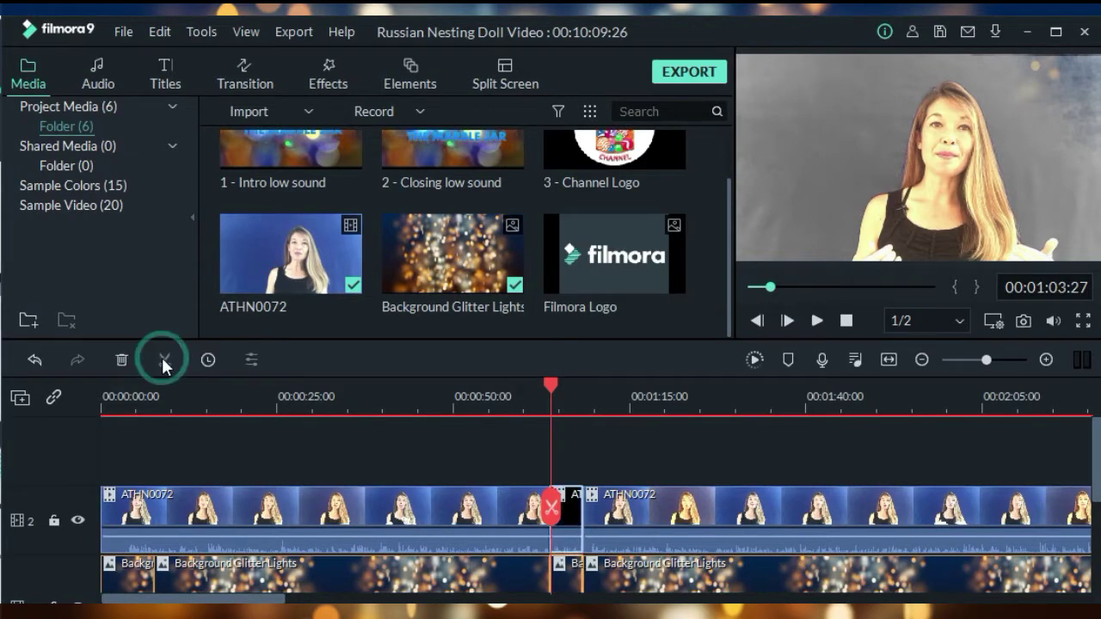
click(121, 361)
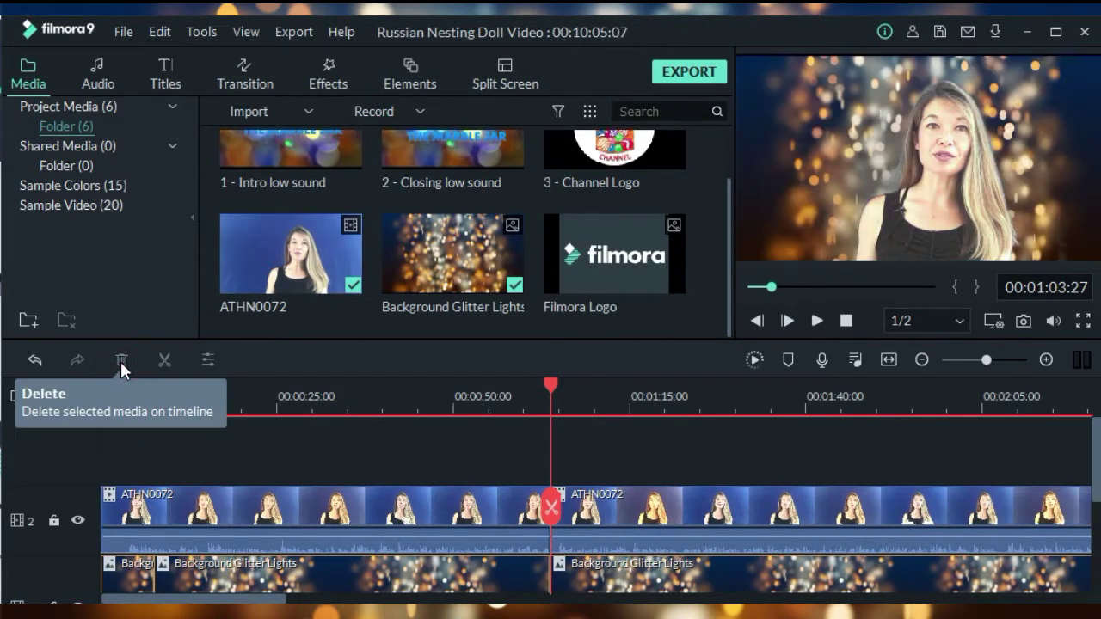
Insert the 1 - Intro low sound clip at the cut on track 1 and add a Fade transition at its start
drag(727, 290, 722, 248)
click(291, 186)
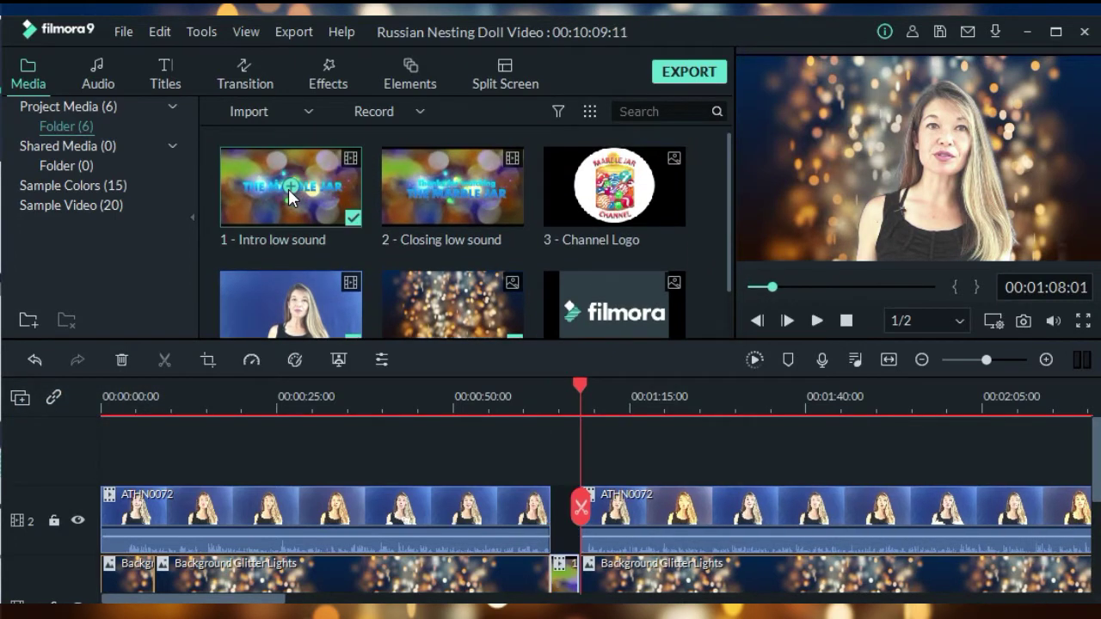
click(267, 84)
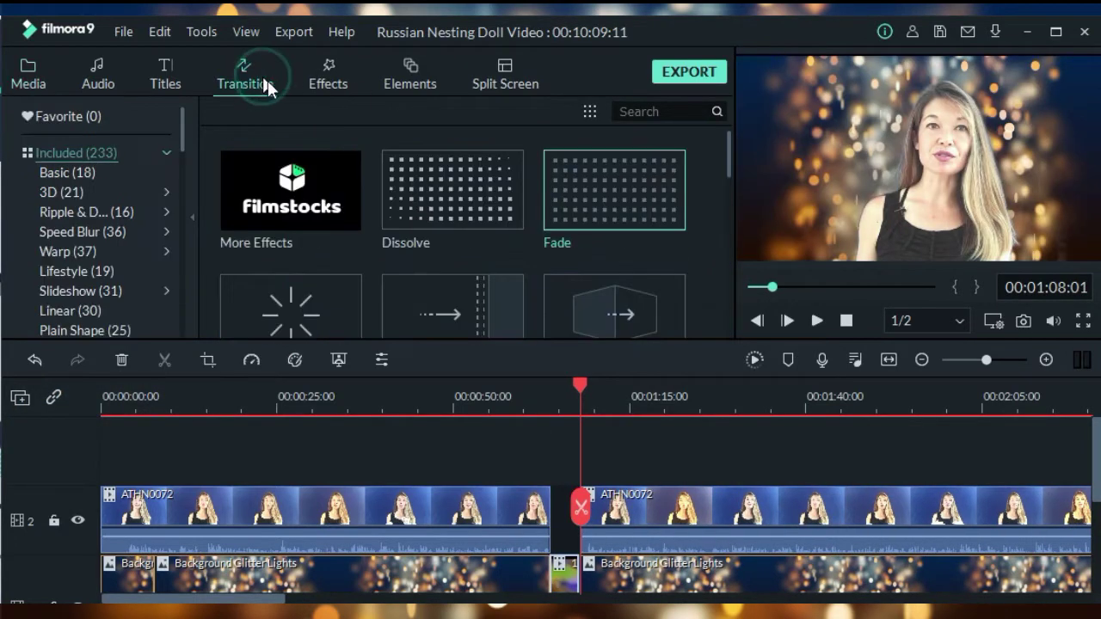
drag(565, 342, 554, 583)
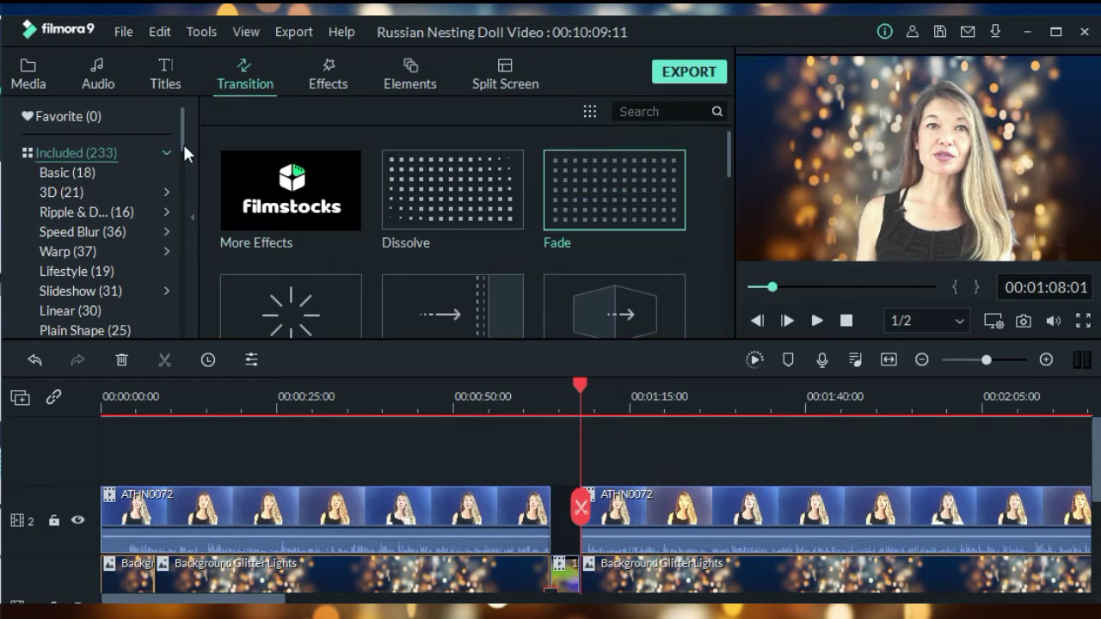
Place the 3 - Channel Logo image at the start of track 3, then shrink it and position it beside the speaker's head
click(34, 76)
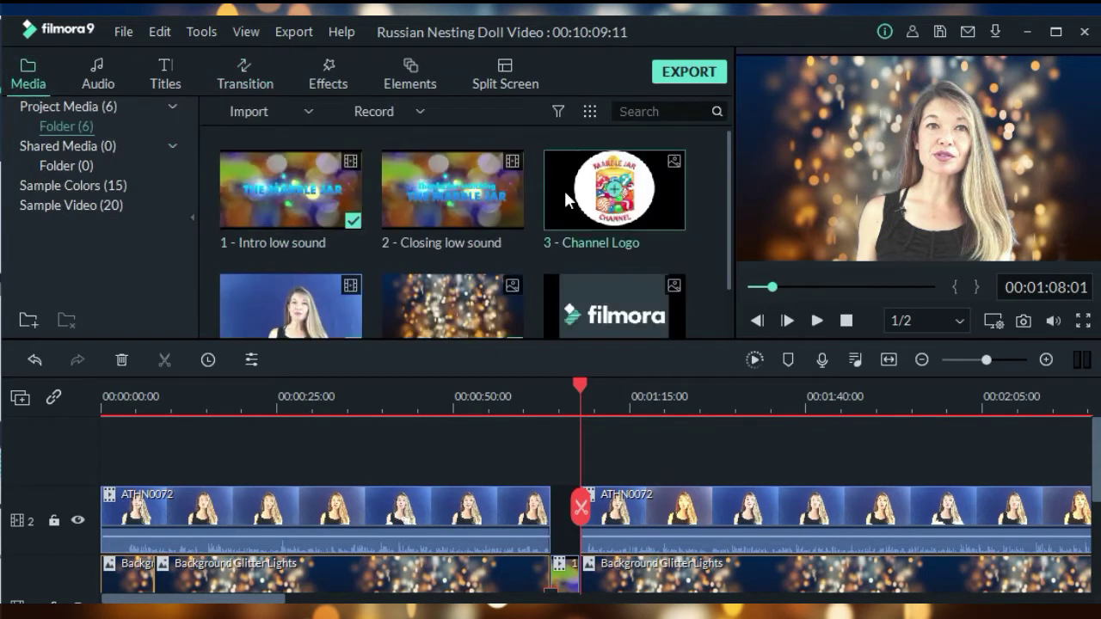
drag(644, 213, 105, 449)
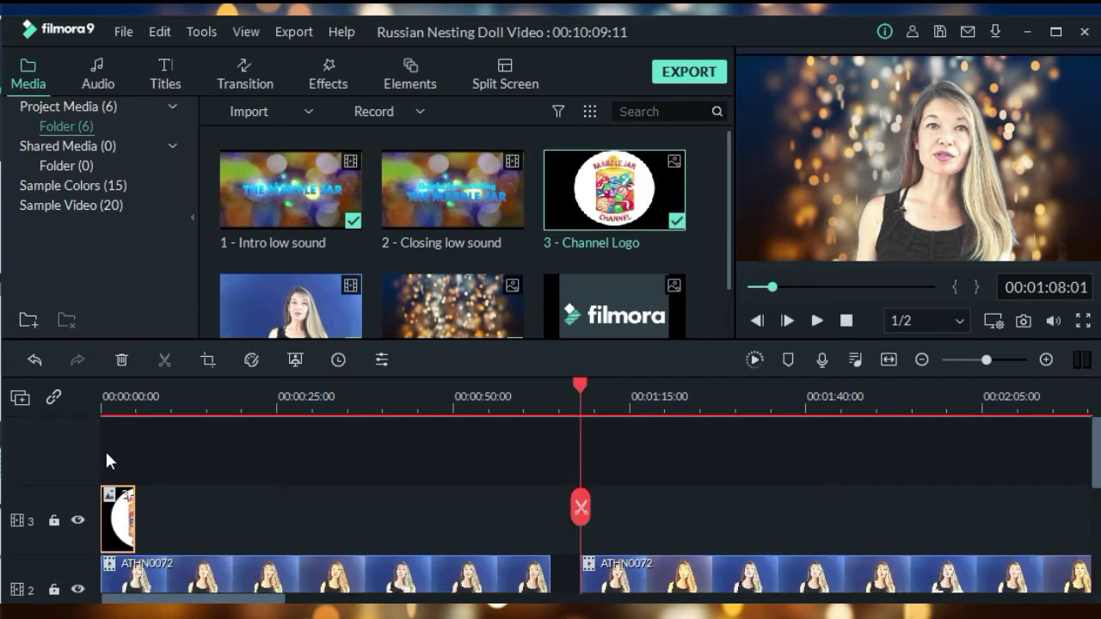
double_click(118, 519)
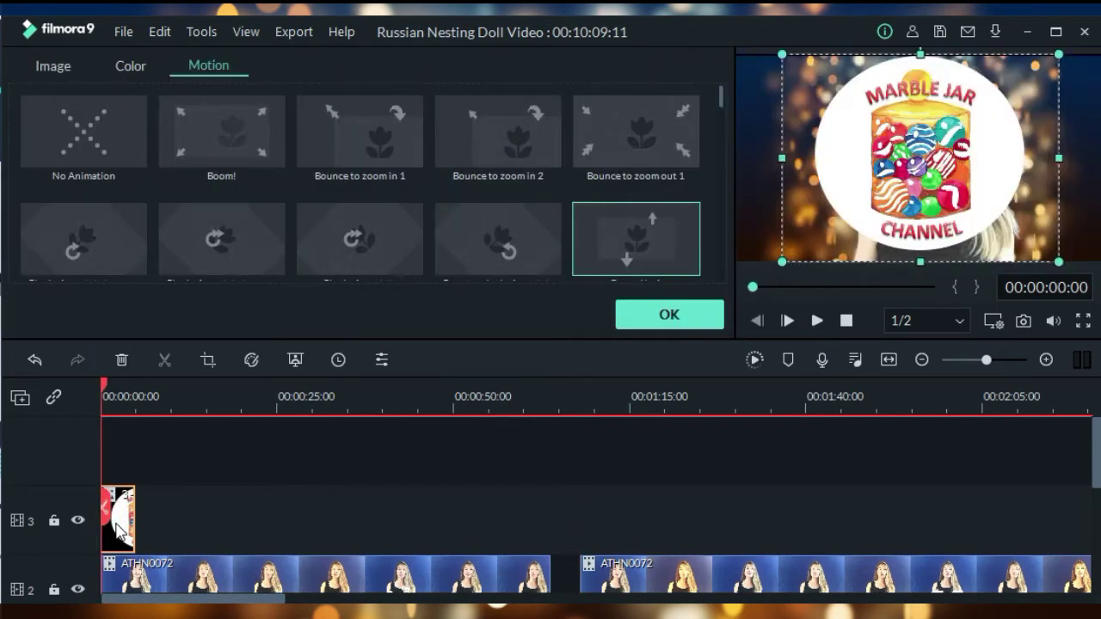
drag(783, 263, 910, 183)
drag(955, 140, 798, 161)
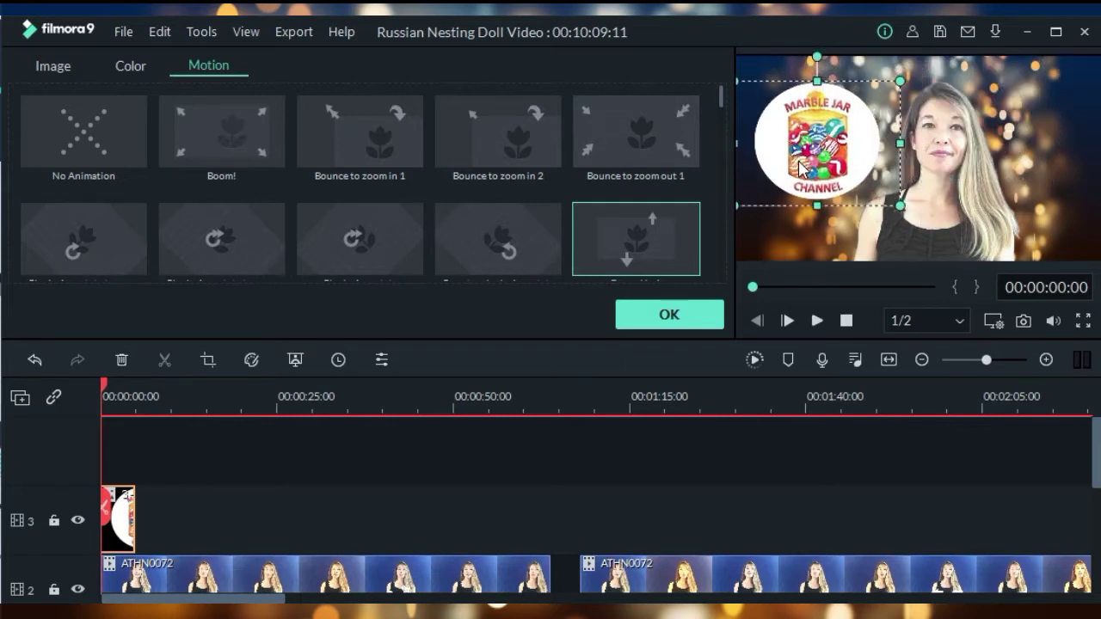
Extend the channel logo clip to about 17 seconds and apply the Bounce to zoom in 1 motion to it
drag(136, 524, 224, 524)
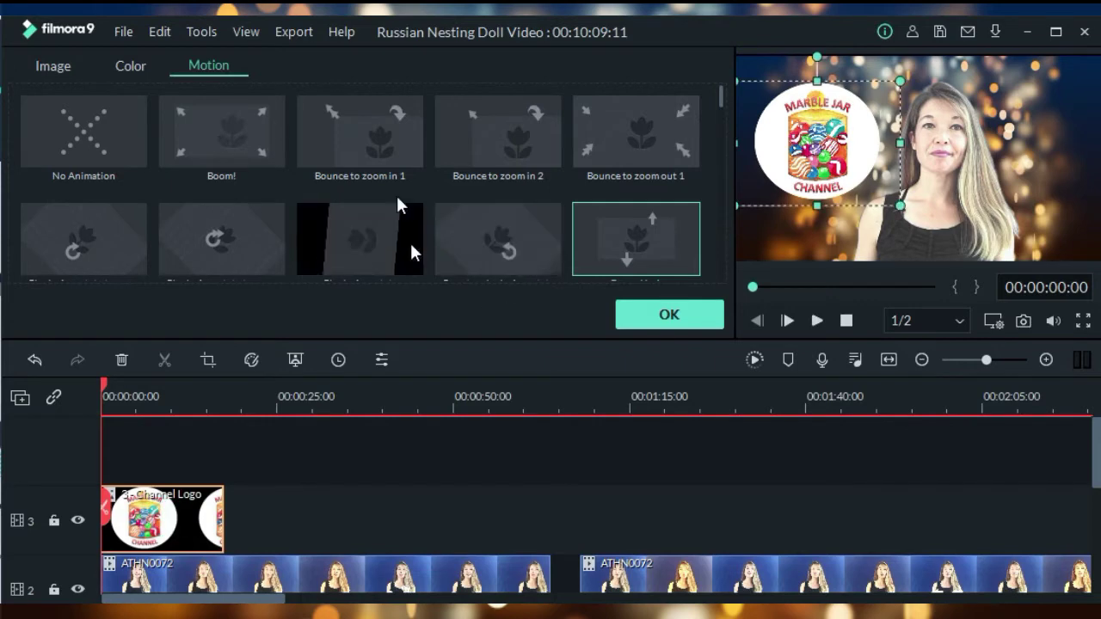
click(379, 159)
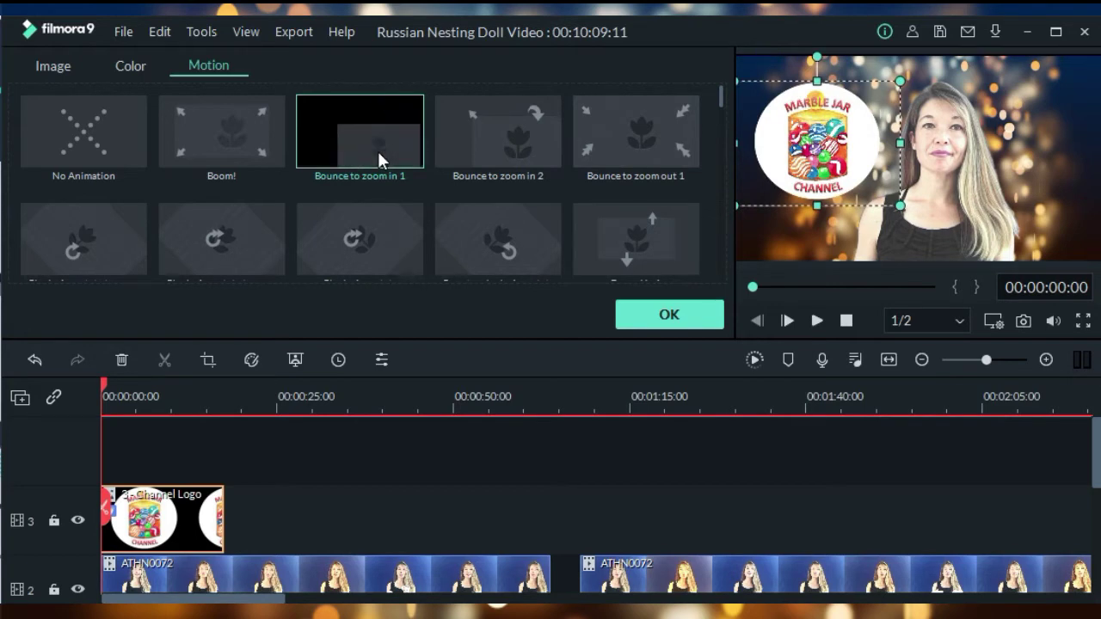
Accept the Bounce to zoom in 1 motion for the channel logo clip and close its settings
click(671, 313)
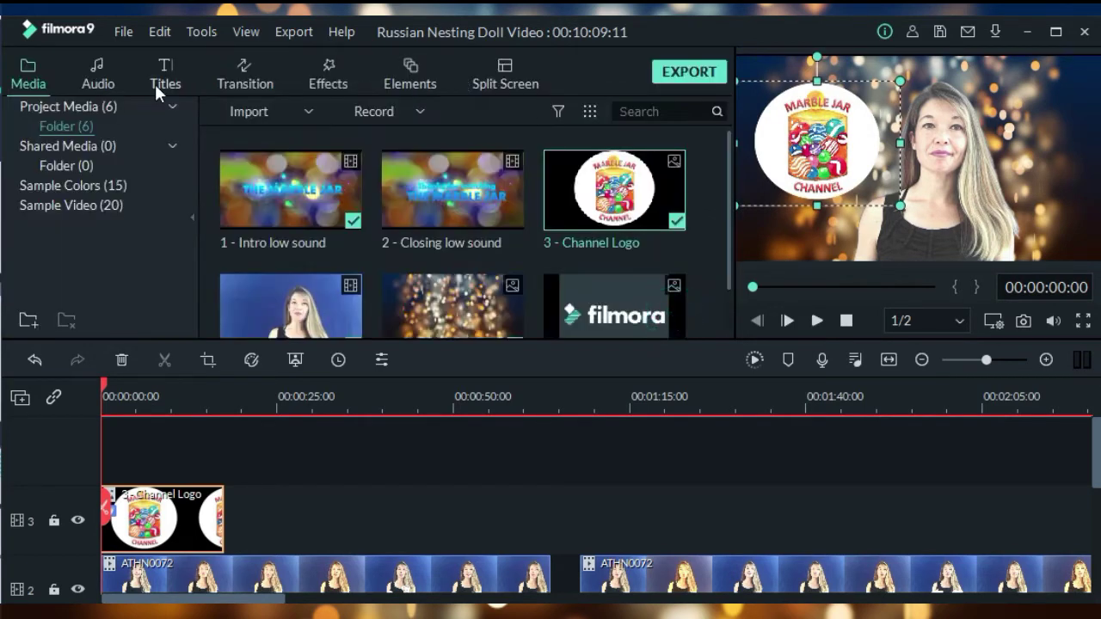
Browse the included title templates, looking through the Openers, Titles, Subtitles and Lower 3rds categories
click(181, 65)
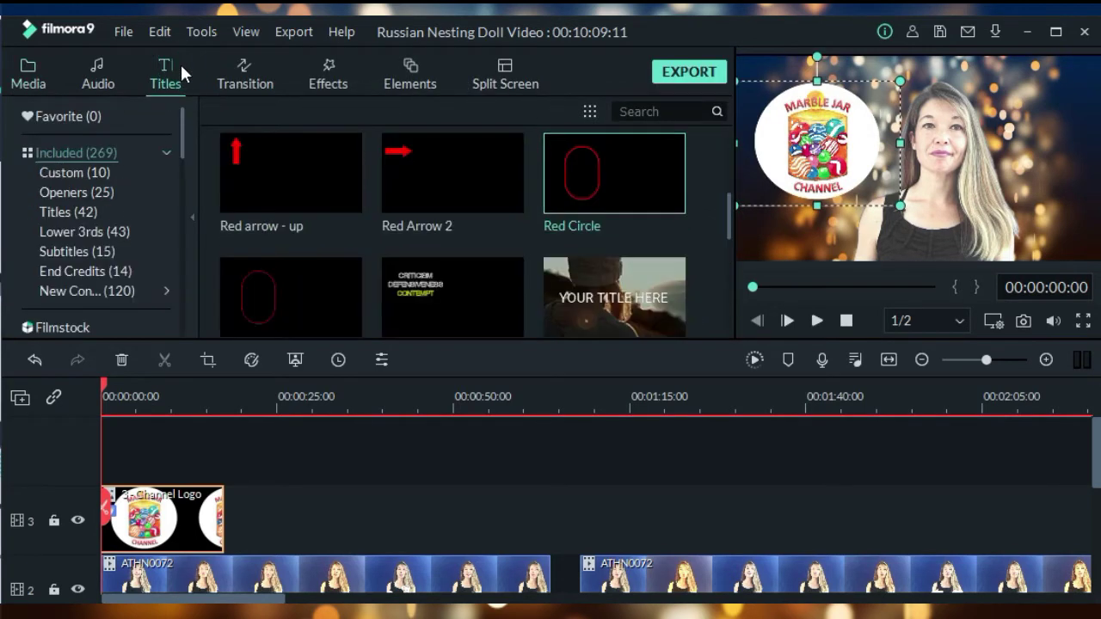
click(94, 195)
scroll(428, 309, down, 10)
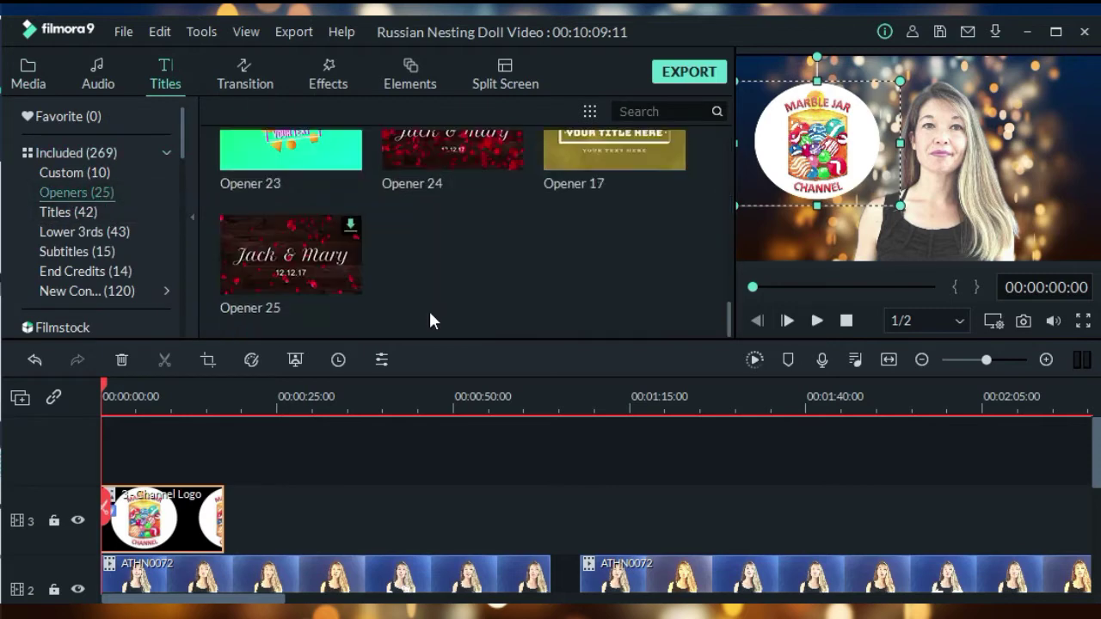
scroll(429, 311, up, 5)
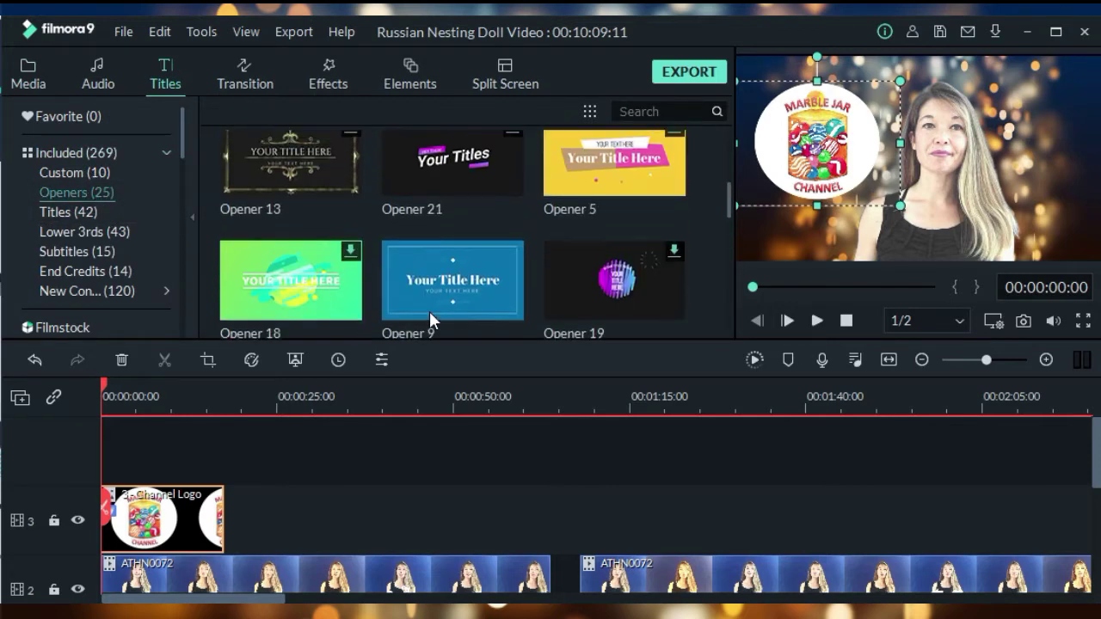
click(78, 217)
scroll(363, 255, down, 5)
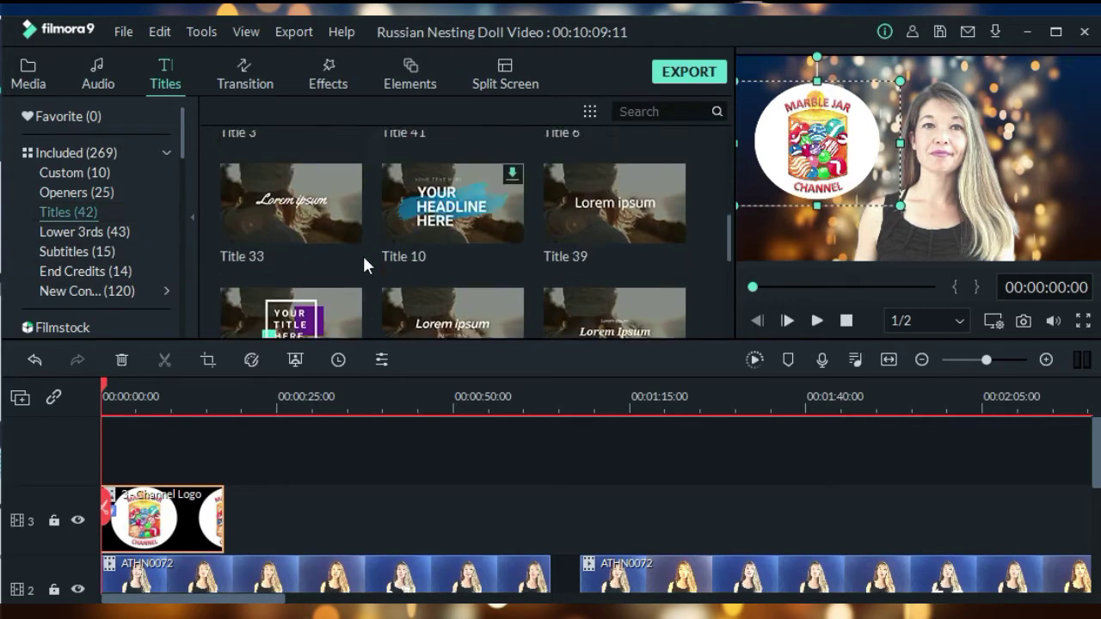
scroll(363, 255, down, 3)
scroll(362, 253, up, 5)
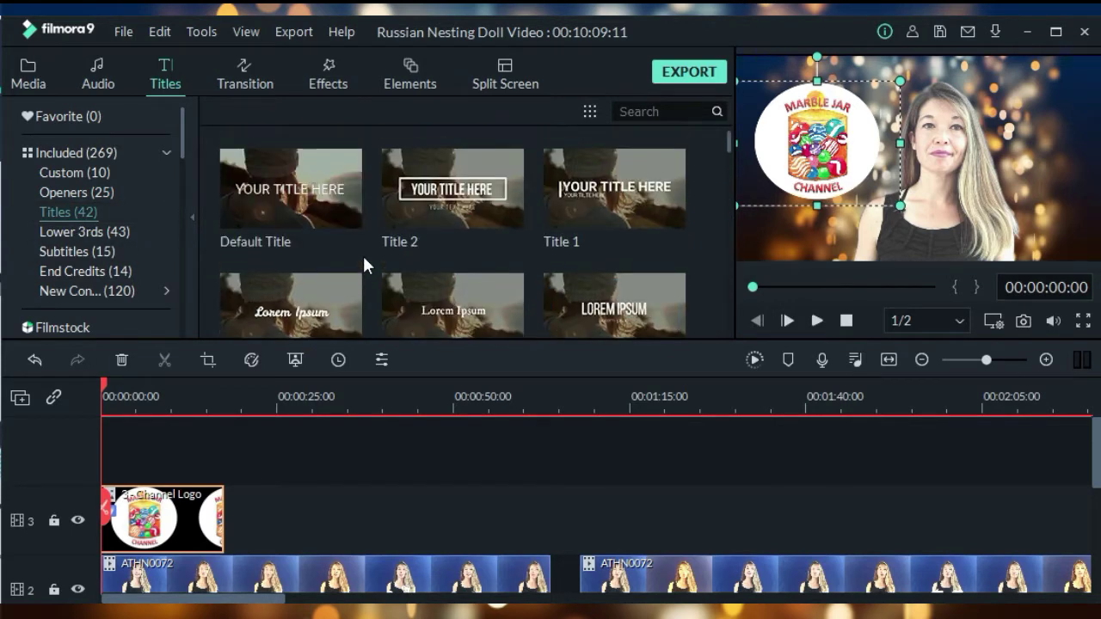
click(93, 249)
click(87, 235)
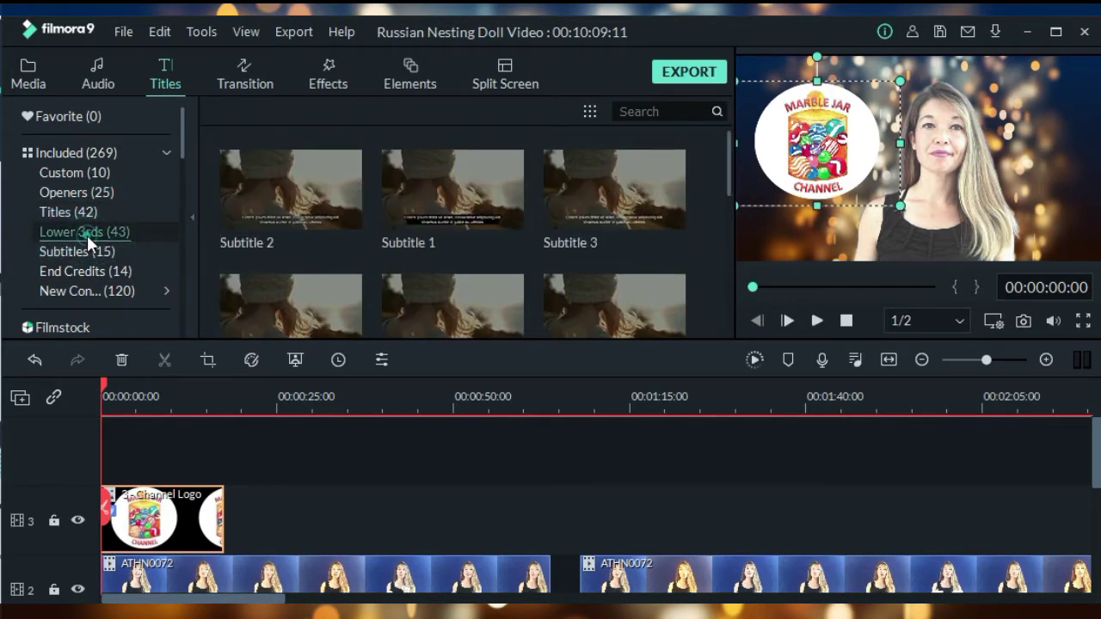